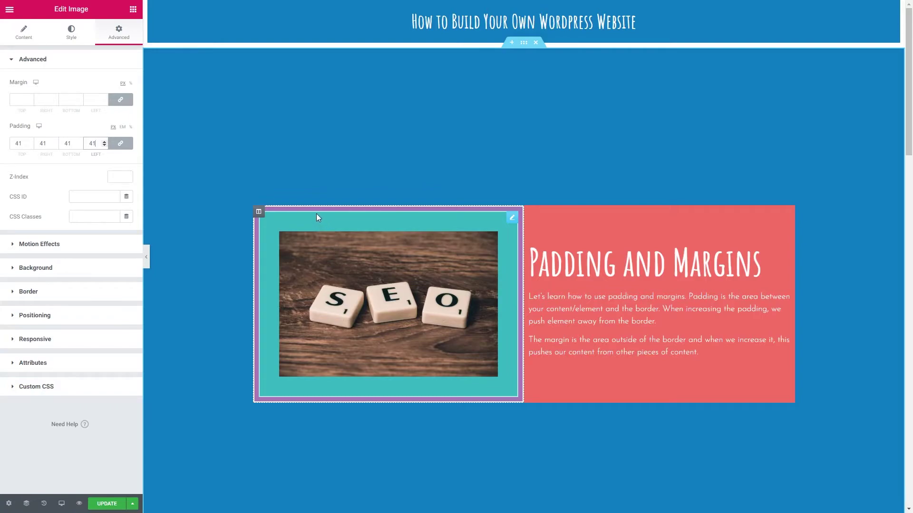
- Preview the page without the editing panel and return to the image settings
{"action": "left_click", "coordinate": [146, 255]}
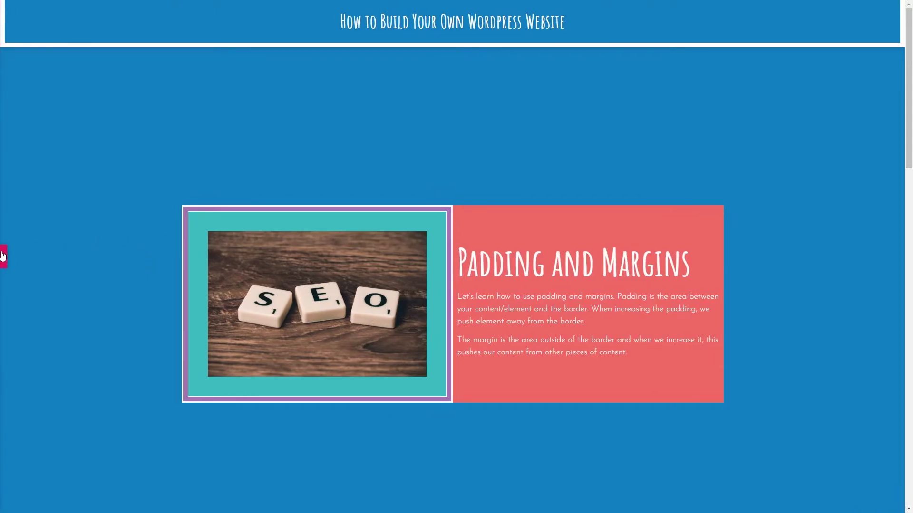
{"action": "left_click", "coordinate": [2, 256]}
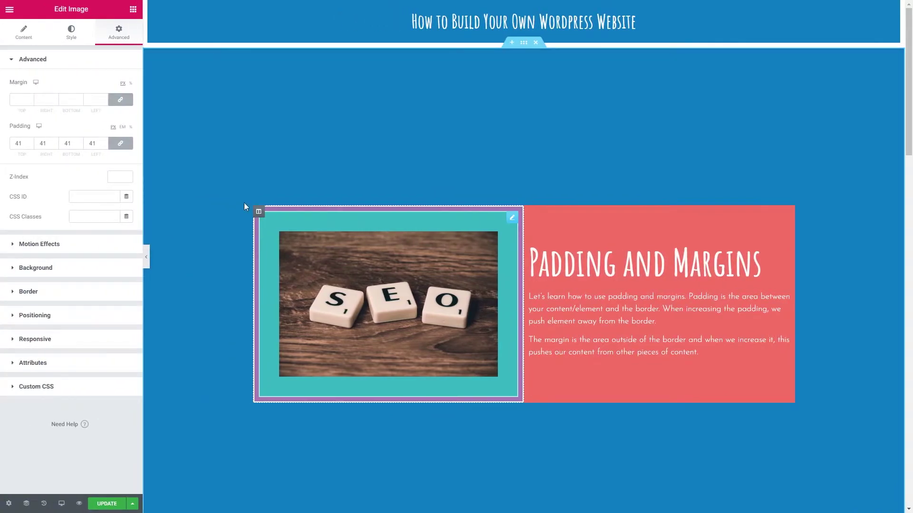
- Try a linked margin of 21 px around the SEO image and clear it again
{"action": "left_click_drag", "start_coordinate": [103, 98], "coordinate": [104, 100]}
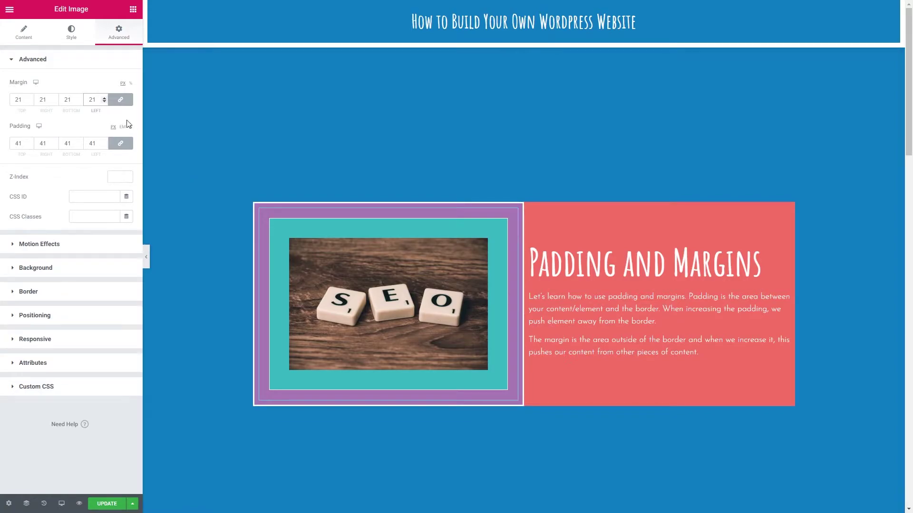
{"action": "left_click_drag", "start_coordinate": [100, 98], "coordinate": [88, 96]}
{"action": "key", "text": "BackSpace"}
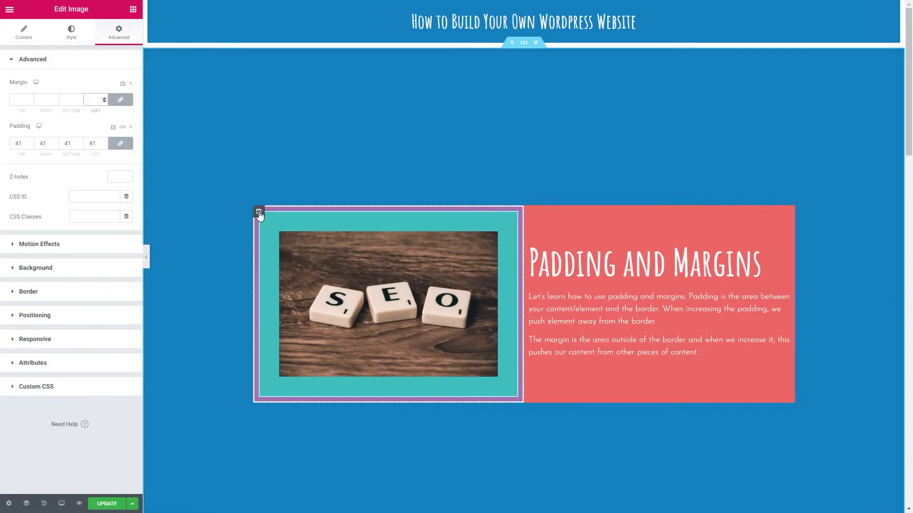
- Set the padding of the column containing the SEO image to 10% on all four sides
{"action": "left_click", "coordinate": [259, 213]}
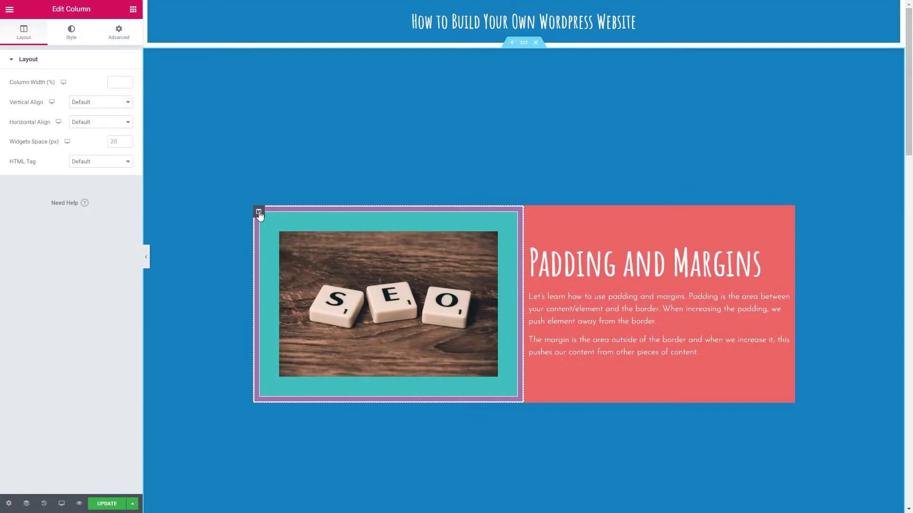
{"action": "left_click", "coordinate": [117, 37]}
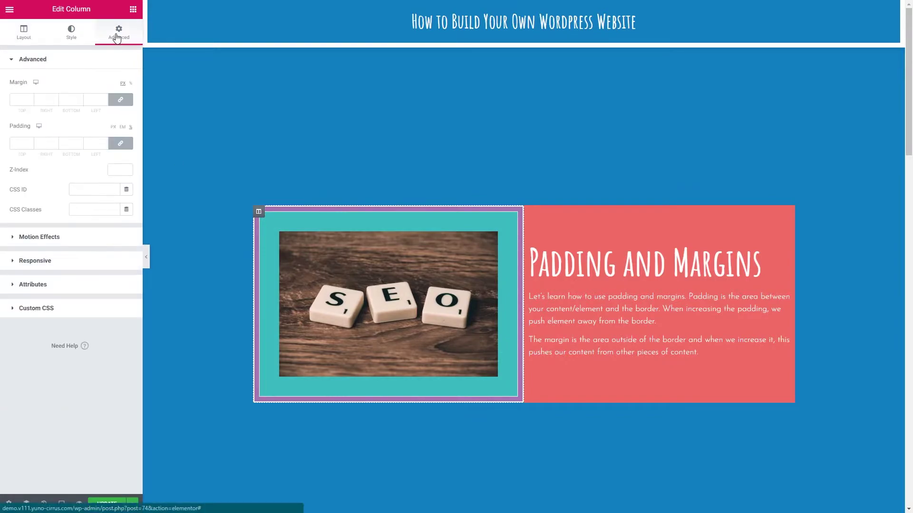
{"action": "left_click", "coordinate": [29, 143]}
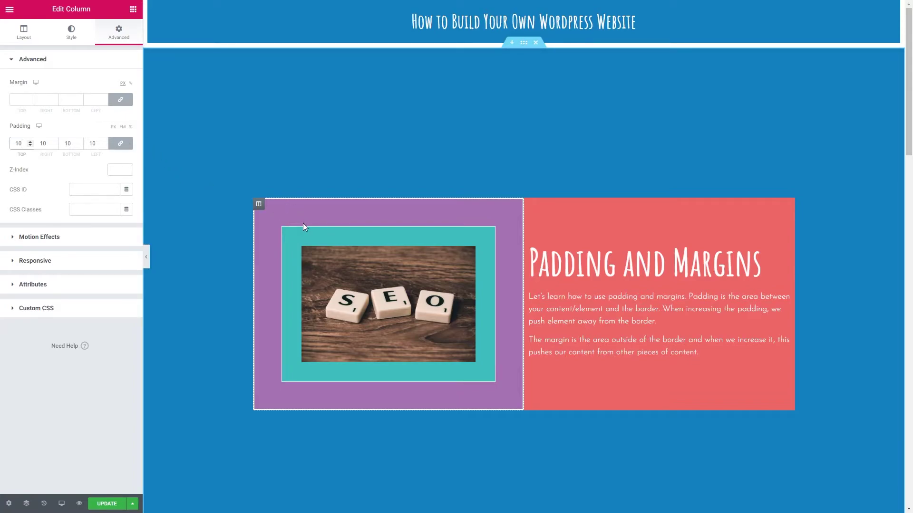
{"action": "left_click", "coordinate": [104, 146]}
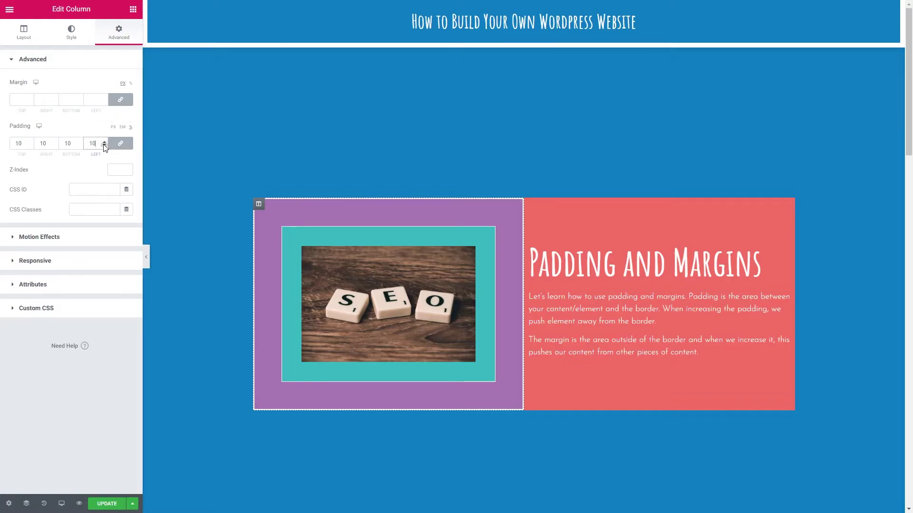
- Try a 19 px margin on all sides of the image column and clear it again
{"action": "left_click", "coordinate": [104, 97]}
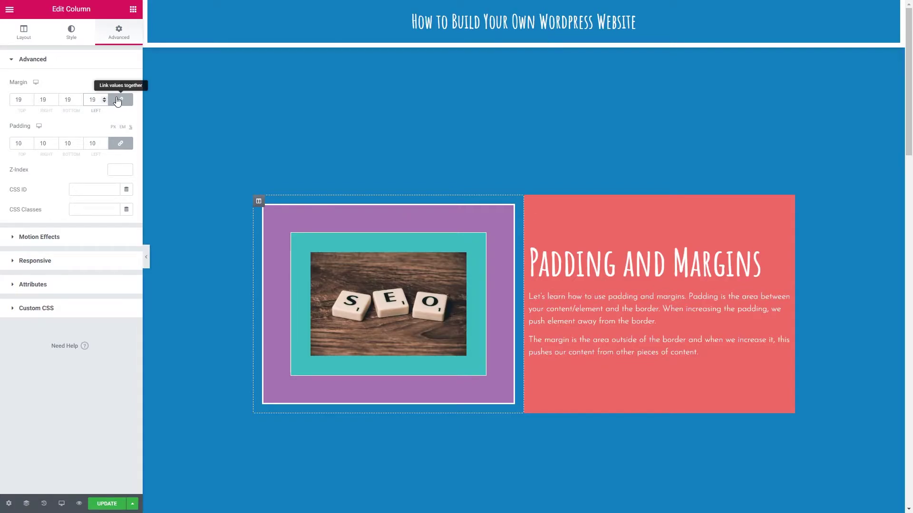
{"action": "left_click_drag", "start_coordinate": [96, 100], "coordinate": [83, 103]}
{"action": "key", "text": "BackSpace"}
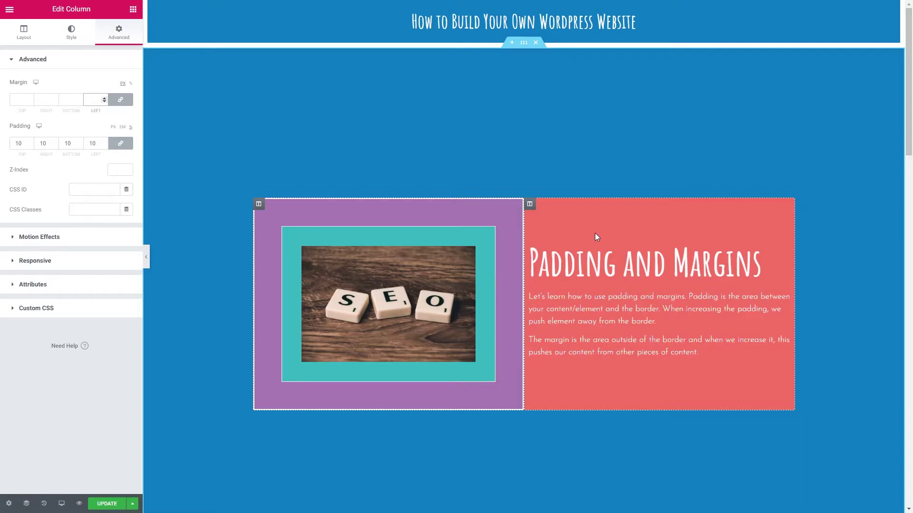
- Set the padding of the column with the Padding and Margins text to 72 px on all sides
{"action": "left_click", "coordinate": [529, 204]}
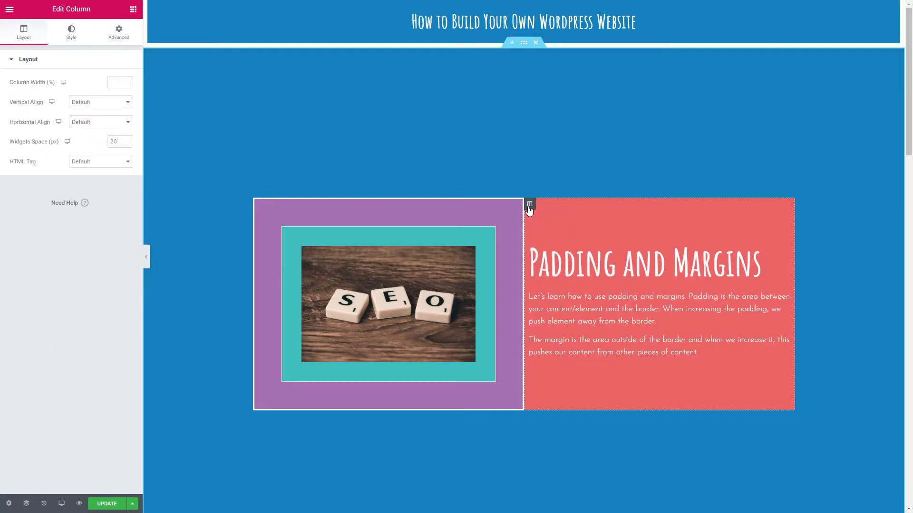
{"action": "left_click", "coordinate": [114, 38]}
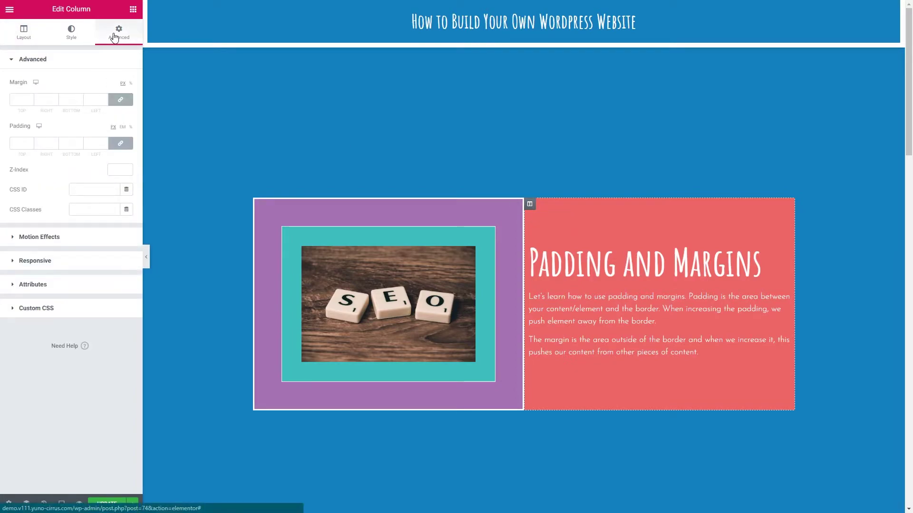
{"action": "left_click", "coordinate": [104, 142]}
{"action": "left_click_drag", "start_coordinate": [104, 142], "coordinate": [104, 142]}
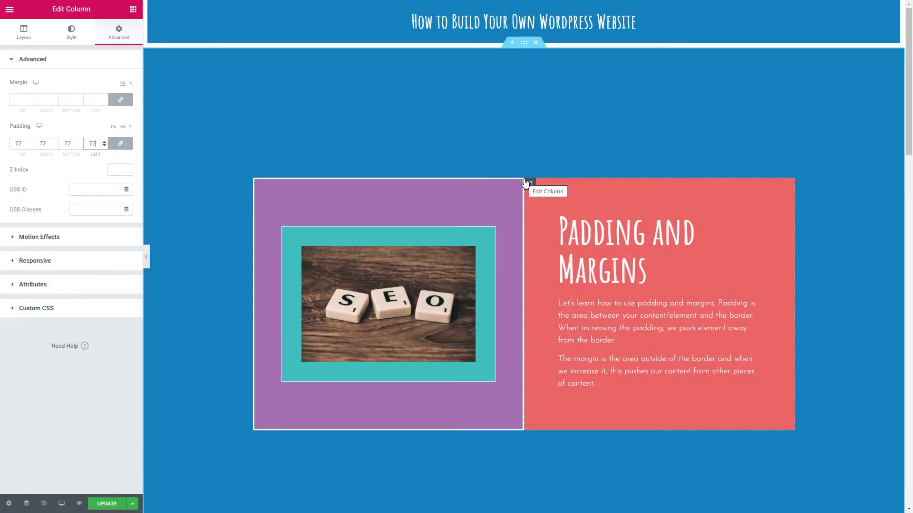
- Increase the text column's margin to 33 px on all four sides
{"action": "left_click", "coordinate": [100, 100]}
{"action": "type", "text": "6"}
{"action": "key", "text": "Up"}
{"action": "key", "text": "Up"}
{"action": "key", "text": "Up"}
{"action": "key", "text": "Up"}
{"action": "key", "text": "Up"}
{"action": "key", "text": "Up"}
{"action": "key", "text": "Up"}
{"action": "key", "text": "Up"}
{"action": "key", "text": "Up"}
{"action": "key", "text": "Up"}
{"action": "key", "text": "Up"}
{"action": "key", "text": "Up"}
{"action": "key", "text": "Up"}
{"action": "key", "text": "Up"}
{"action": "key", "text": "Up"}
{"action": "key", "text": "Up"}
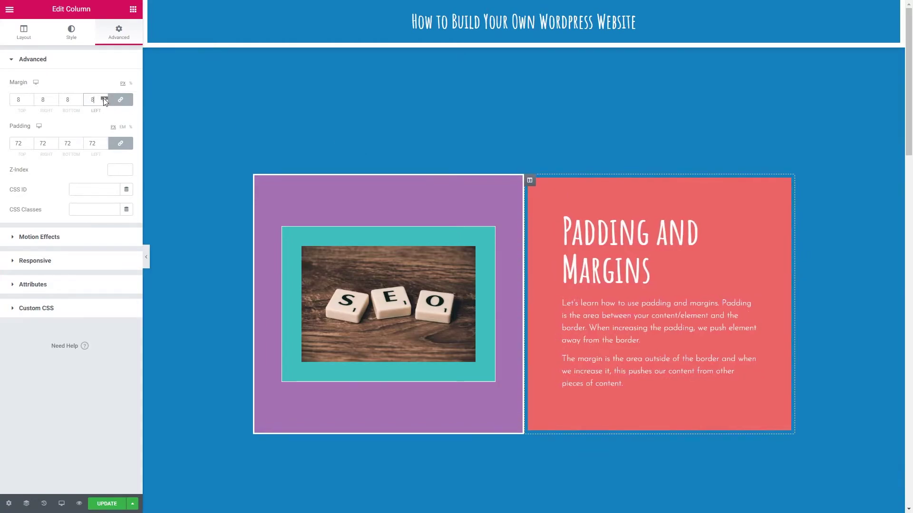
{"action": "left_click", "coordinate": [104, 98]}
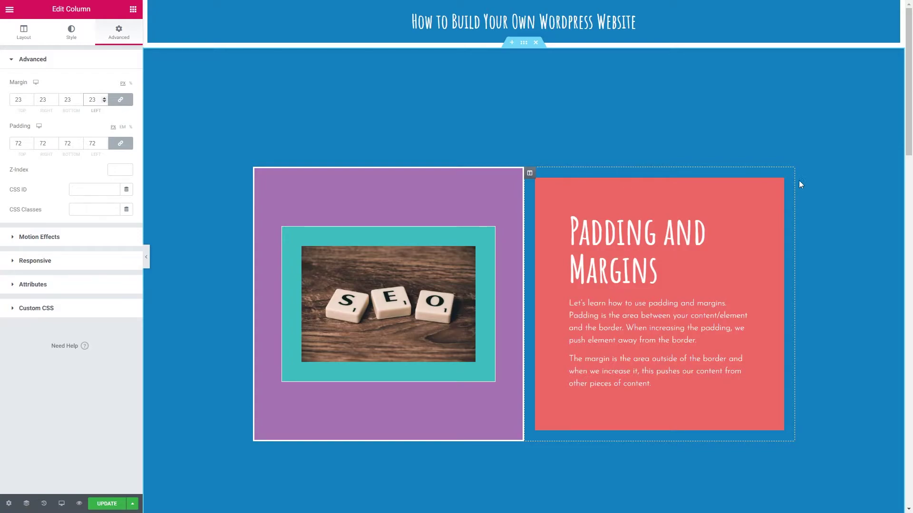
{"action": "left_click", "coordinate": [104, 97]}
{"action": "left_click", "coordinate": [104, 99]}
{"action": "left_click", "coordinate": [103, 98]}
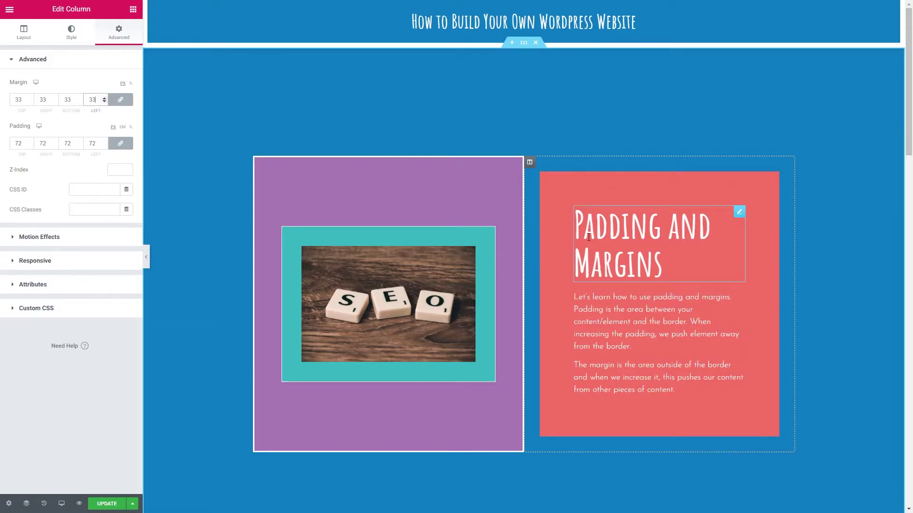
- Unlink the text column's margin values, set only the left margin to -35 px, and preview the page without the editing panel
{"action": "left_click", "coordinate": [118, 103]}
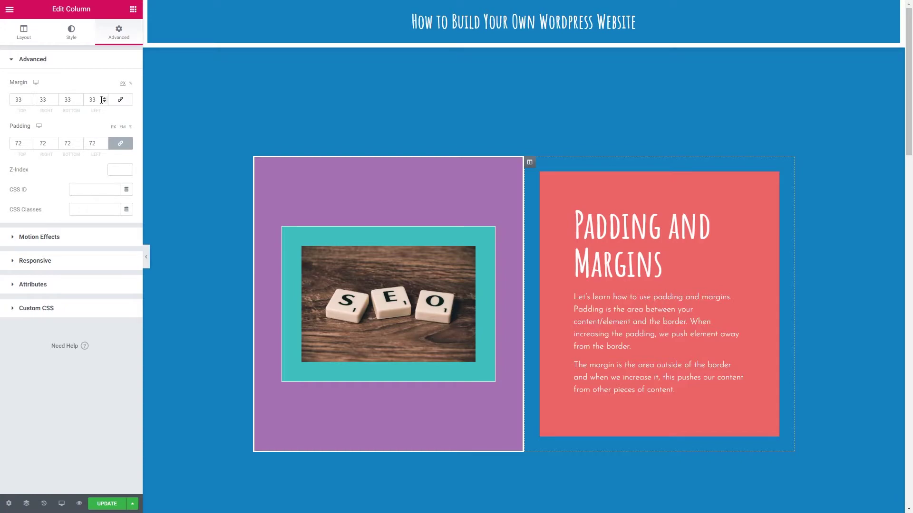
{"action": "left_click_drag", "start_coordinate": [104, 101], "coordinate": [104, 101]}
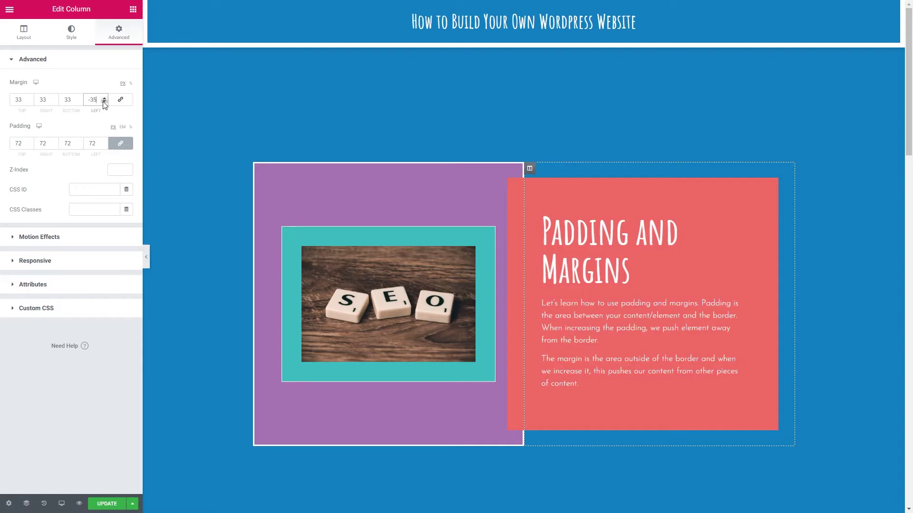
{"action": "left_click", "coordinate": [144, 259]}
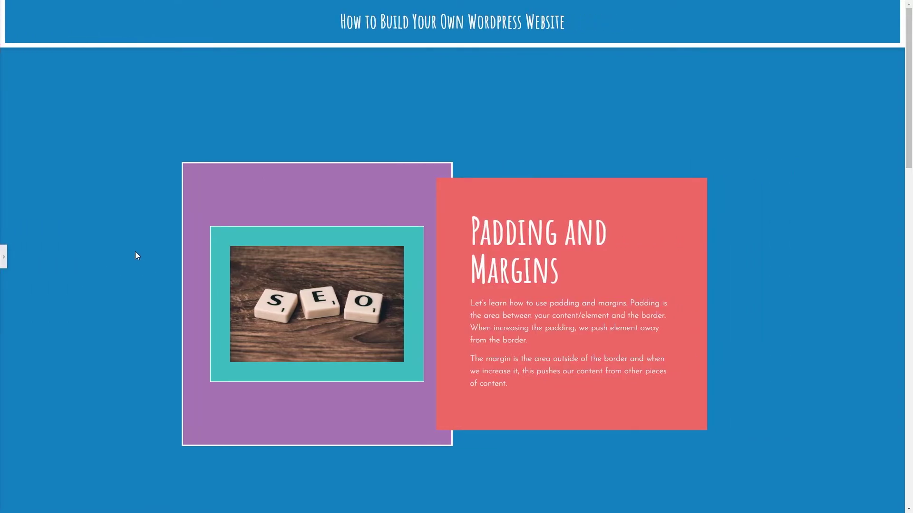